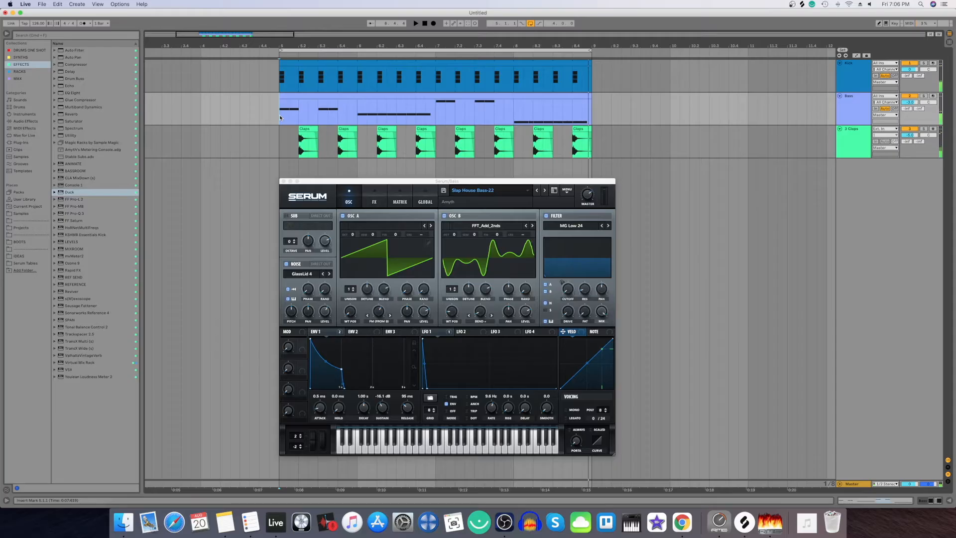
Initialize the Serum preset and set oscillator A's phase and random phase to the minimum.
left_click(567, 191)
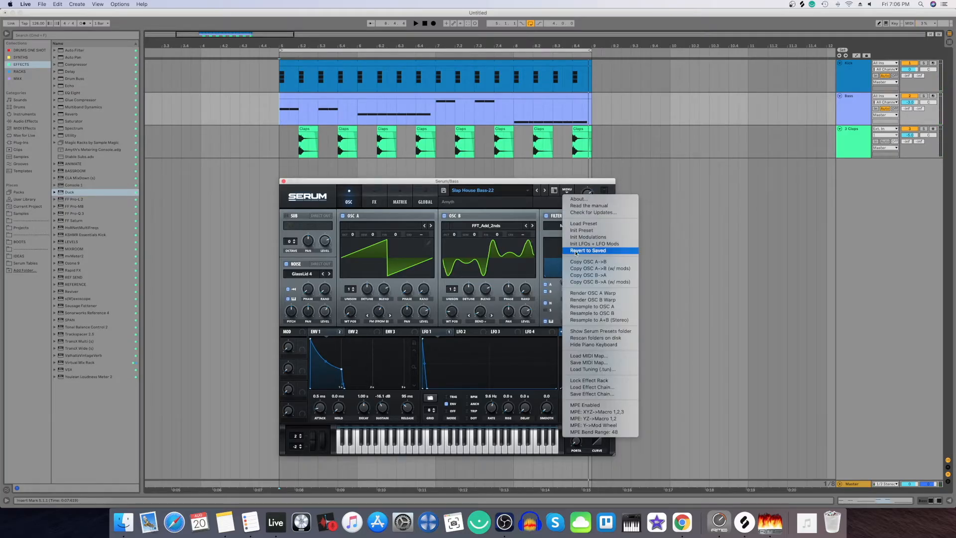
left_click(583, 230)
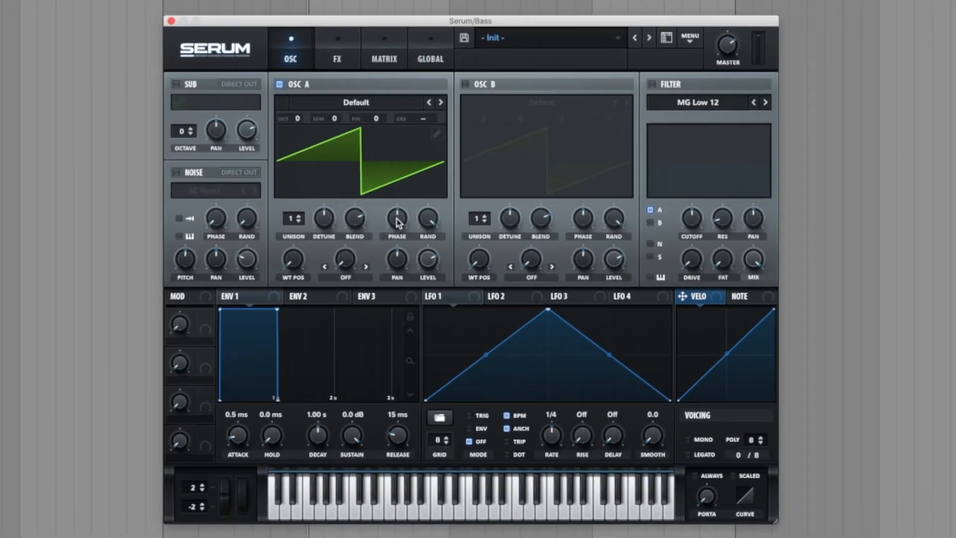
left_click_drag(408, 291, 406, 298)
left_click_drag(396, 237, 406, 378)
left_click_drag(427, 217, 447, 414)
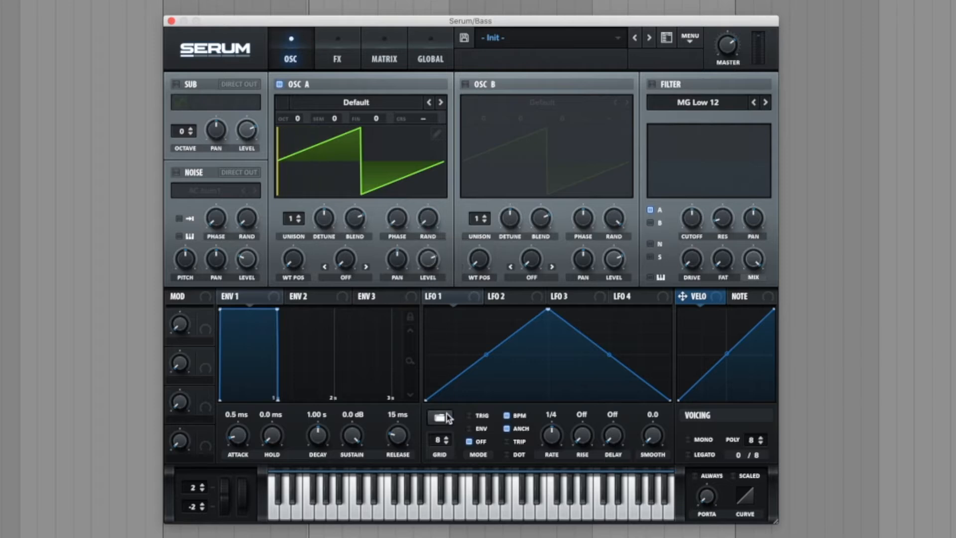
Set oscillator A's warp mode to FM (from B) with an amount of 60.
left_click(348, 277)
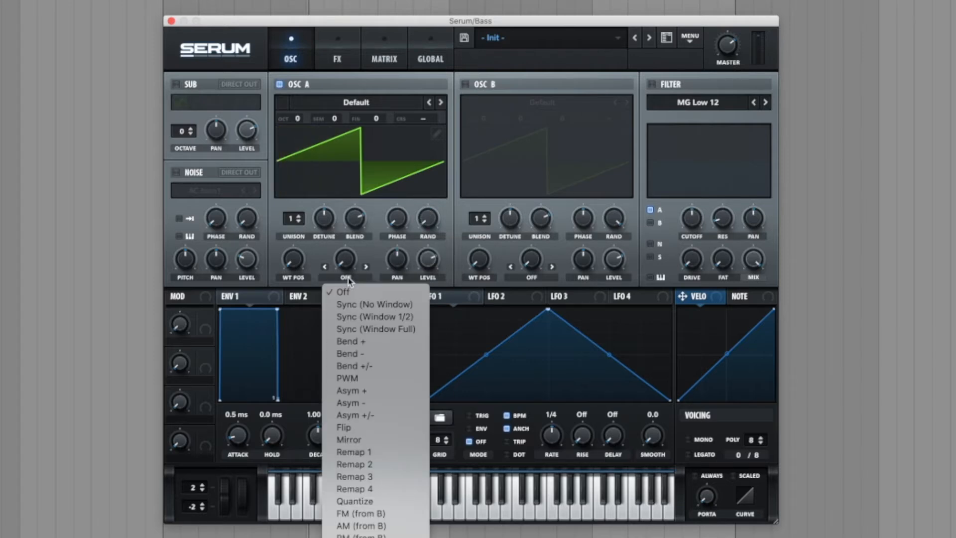
left_click(369, 516)
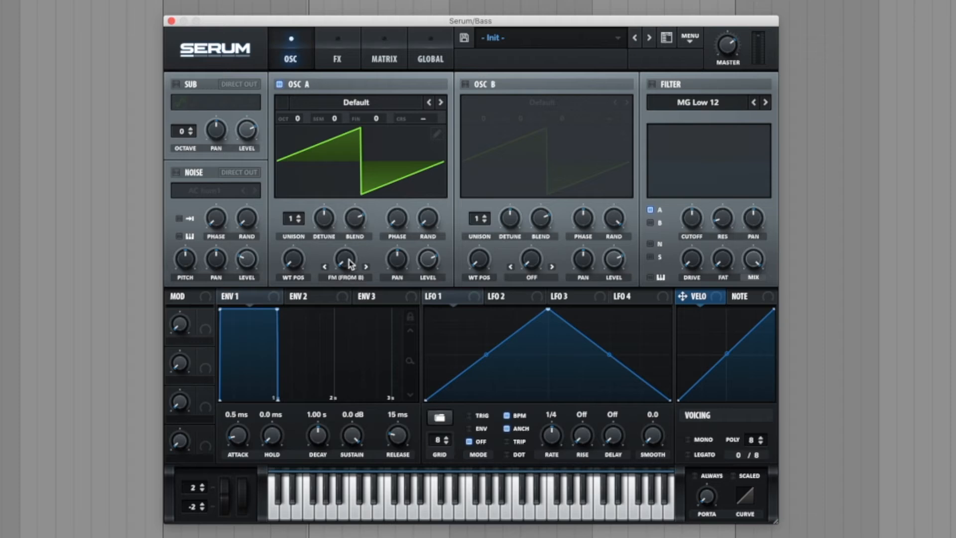
type("60")
key("Return")
Enable oscillator B and load the Digital wavetable FFT_Add_2nds into it.
left_click(466, 84)
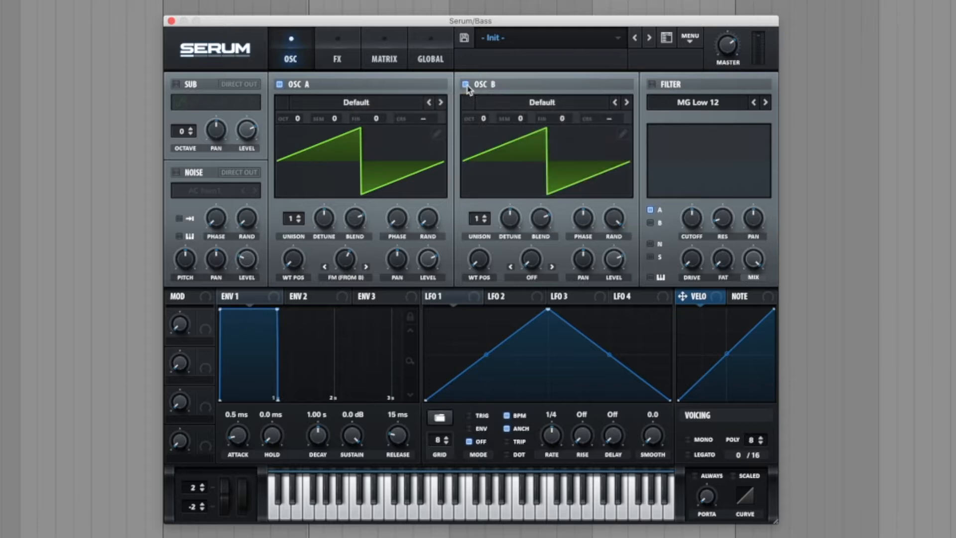
left_click(548, 103)
mouse_move(546, 128)
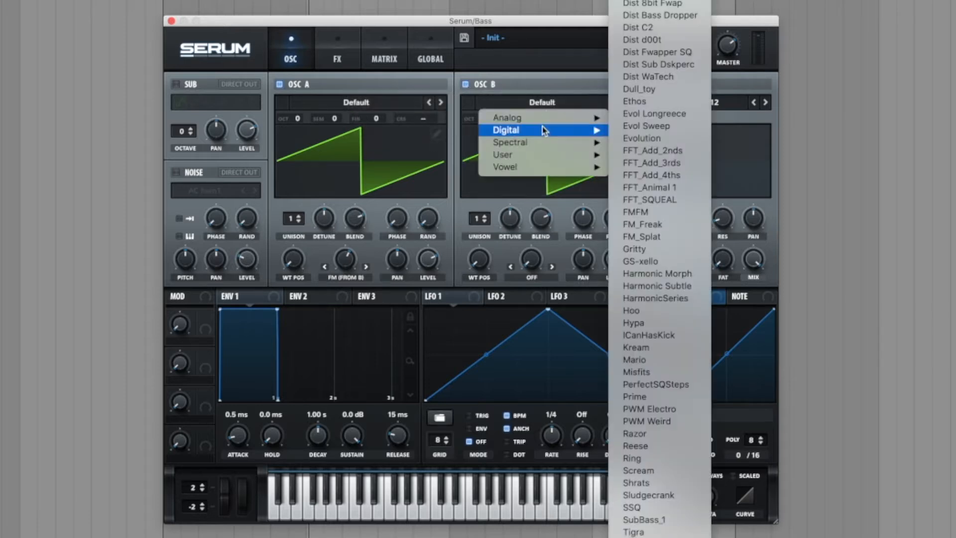
left_click(658, 152)
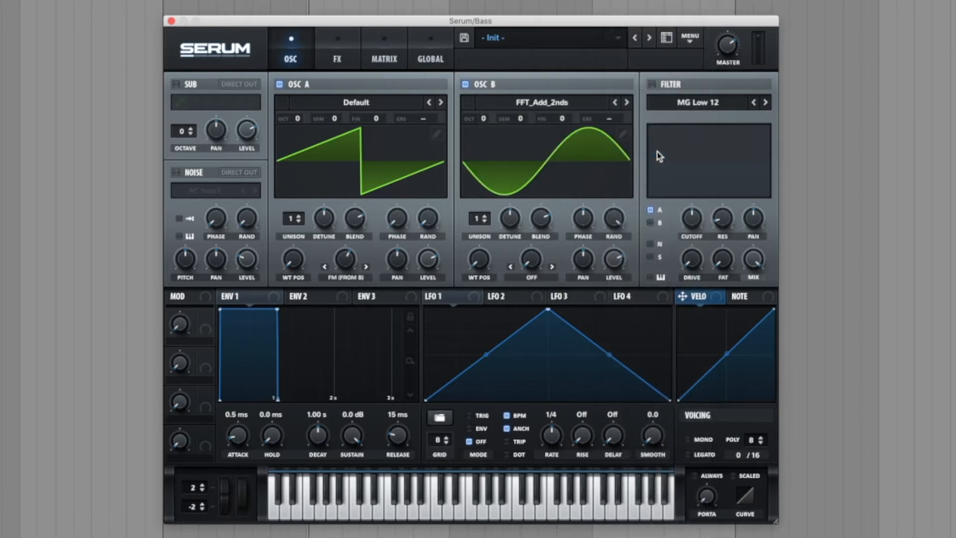
Set oscillator B's random phase to 0% and its wavetable position to 41.
left_click_drag(614, 224, 643, 434)
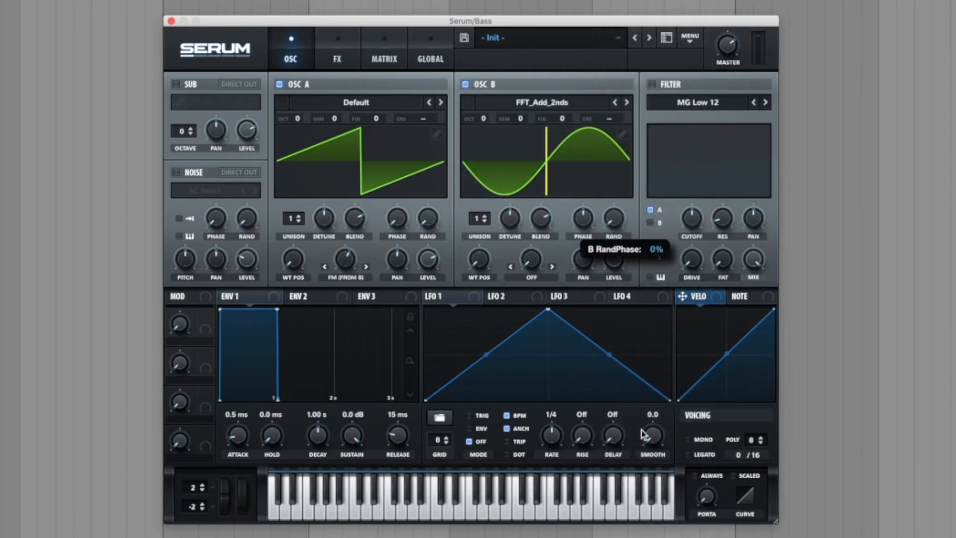
double_click(482, 261)
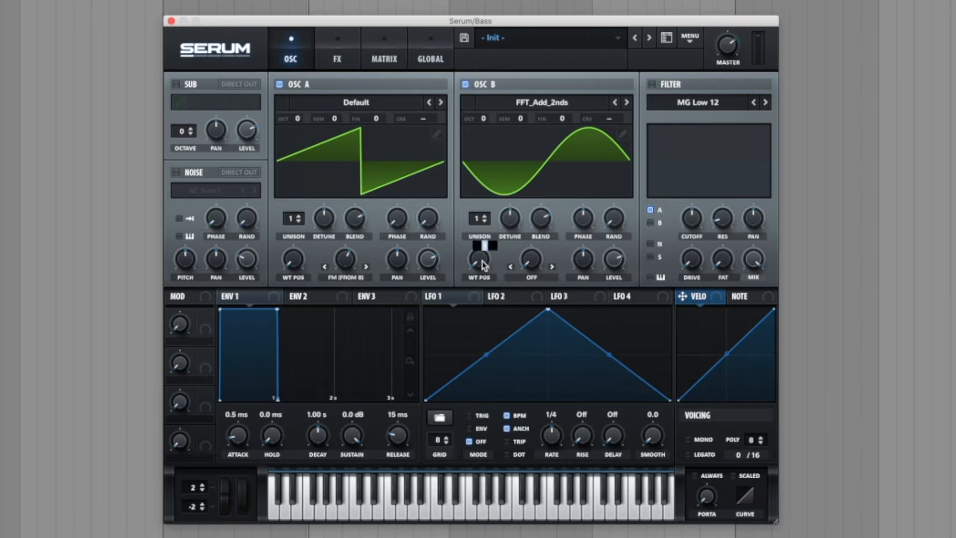
type("41")
key("Return")
Set oscillator B's warp mode to Bend + with an amount of 6.
left_click(531, 277)
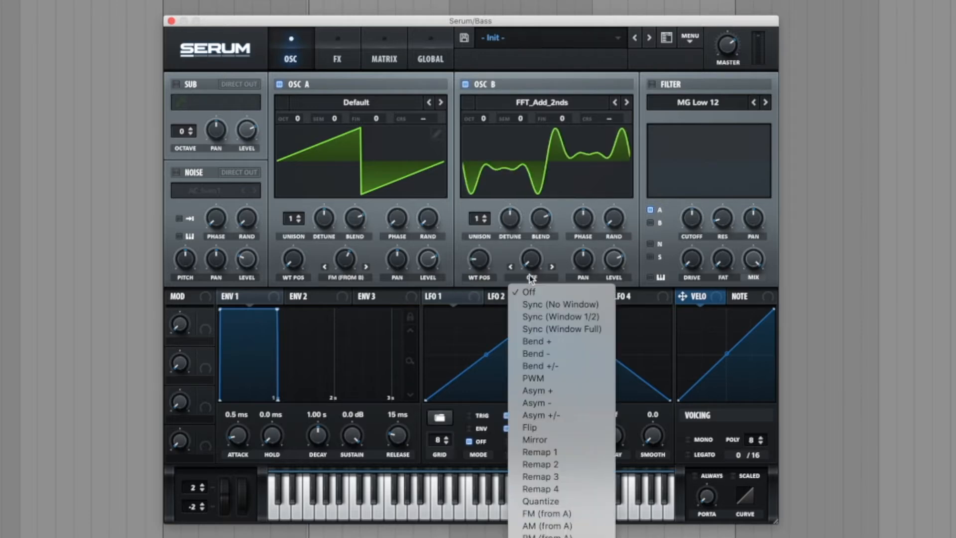
left_click(539, 342)
double_click(528, 258)
type("6")
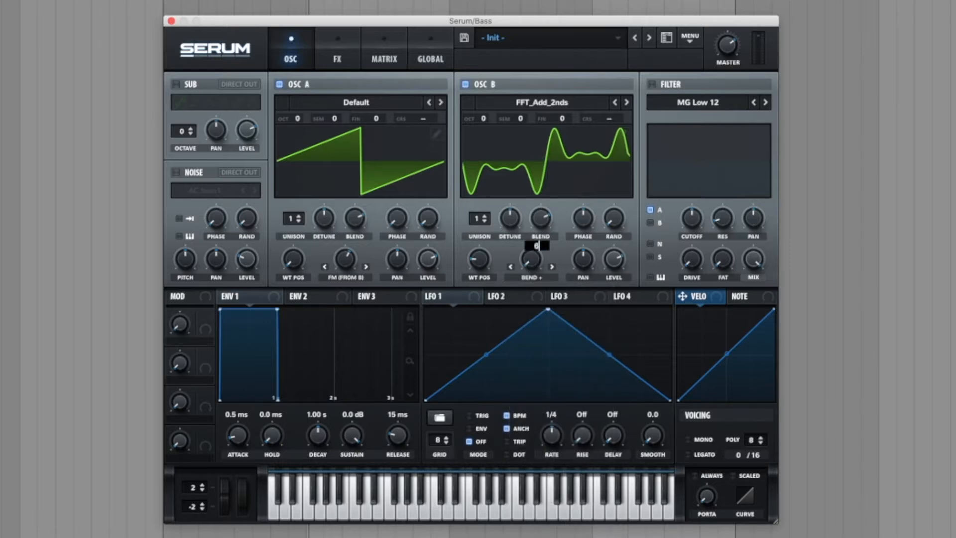
key("Return")
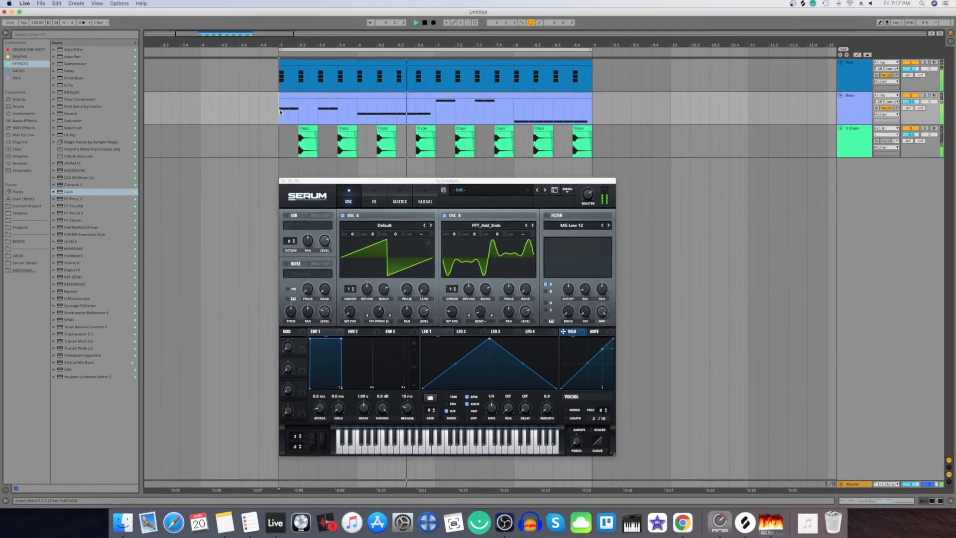
Enable an MG Low 24 filter on oscillators A, B and the noise, with its cutoff at the minimum.
left_click(546, 216)
left_click(608, 226)
left_click(608, 225)
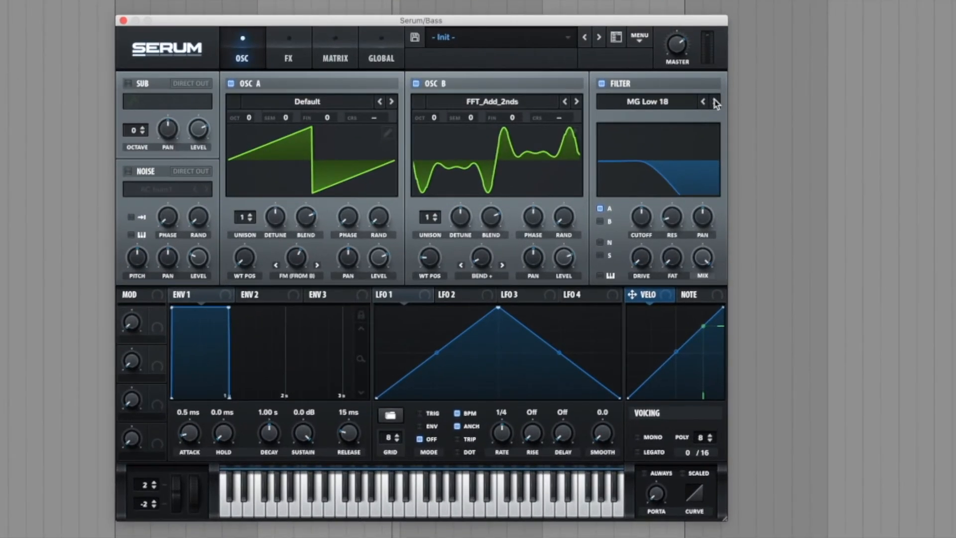
left_click_drag(642, 219, 648, 325)
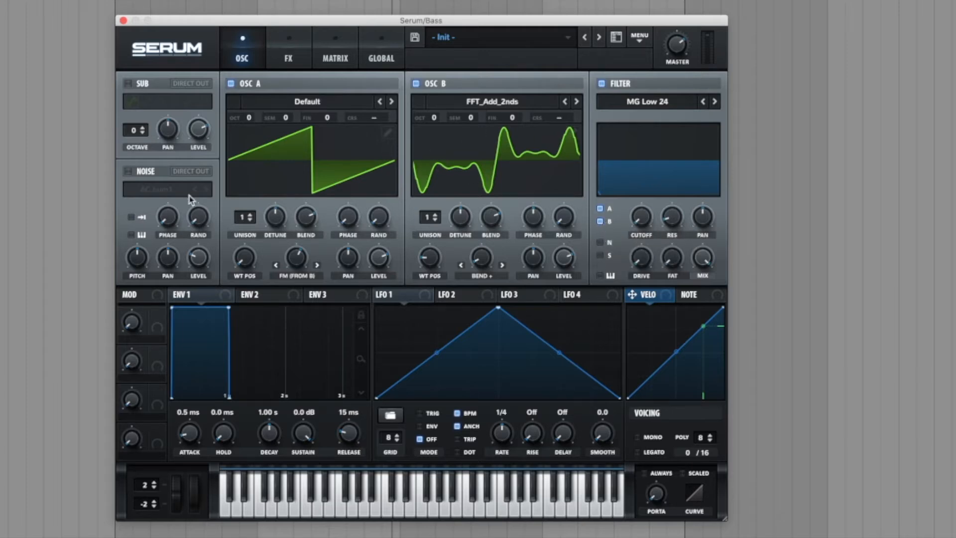
left_click(600, 242)
Set envelope 1's release to 95 ms and its sustain to -16 dB.
left_click(201, 299)
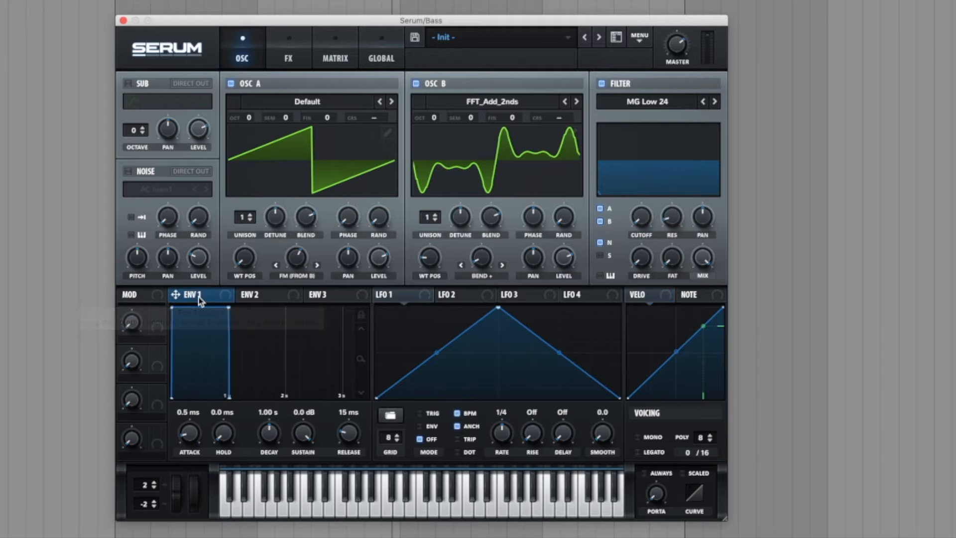
double_click(351, 441)
type("9")
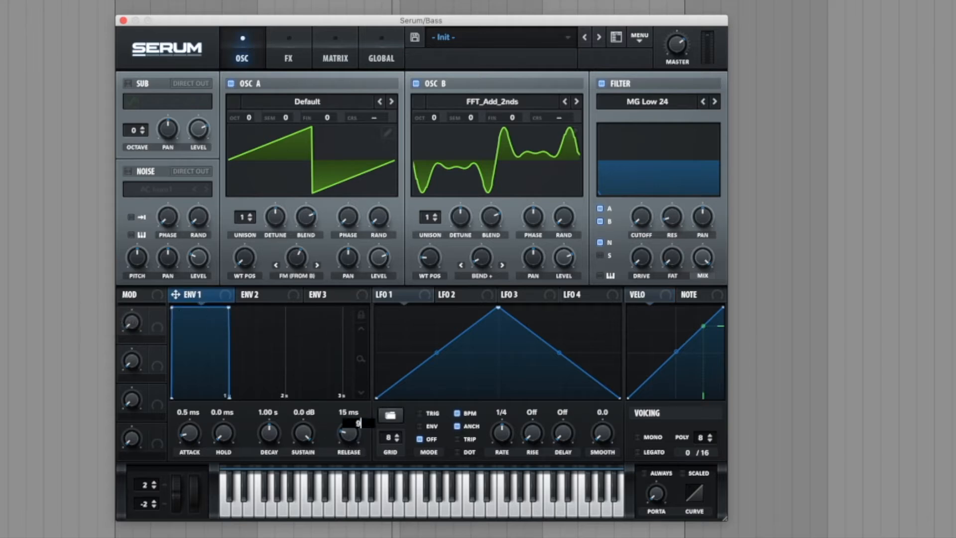
type("5")
key("Return")
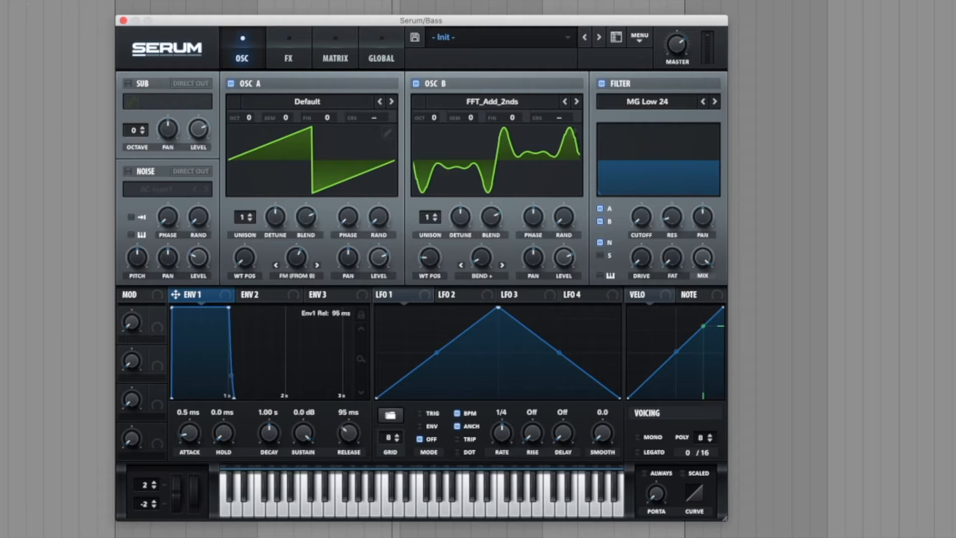
double_click(303, 436)
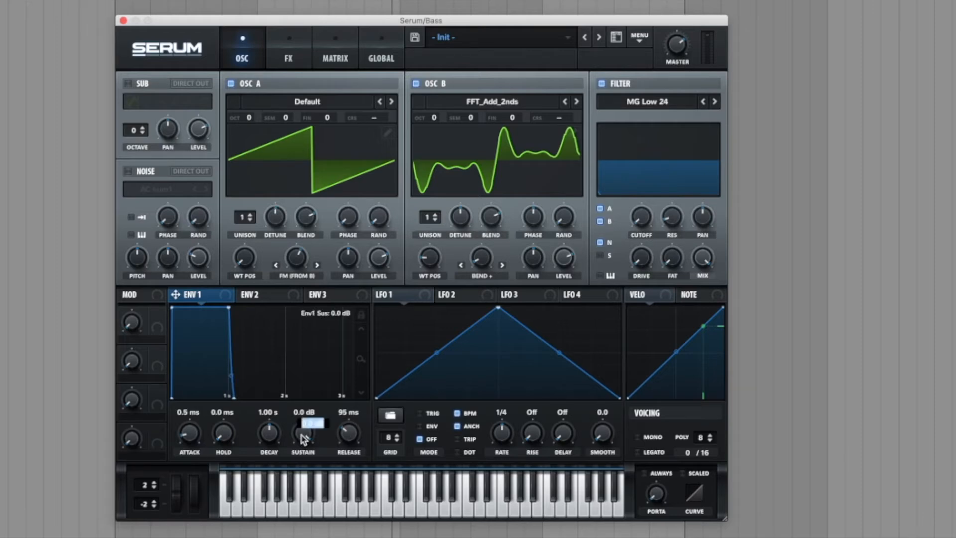
type("-16")
key("Return")
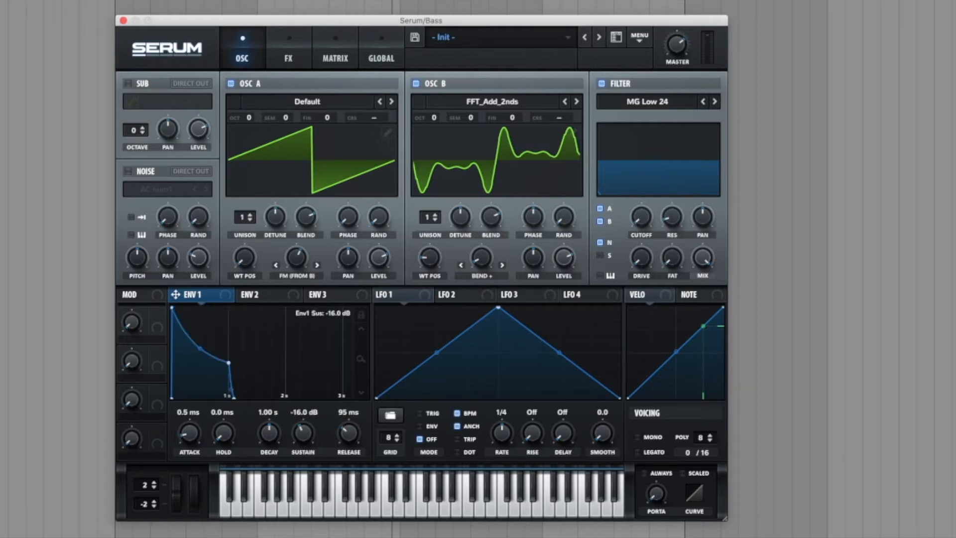
Modulate the filter cutoff with envelope 1 and adjust the filter drive.
left_click_drag(176, 294, 626, 221)
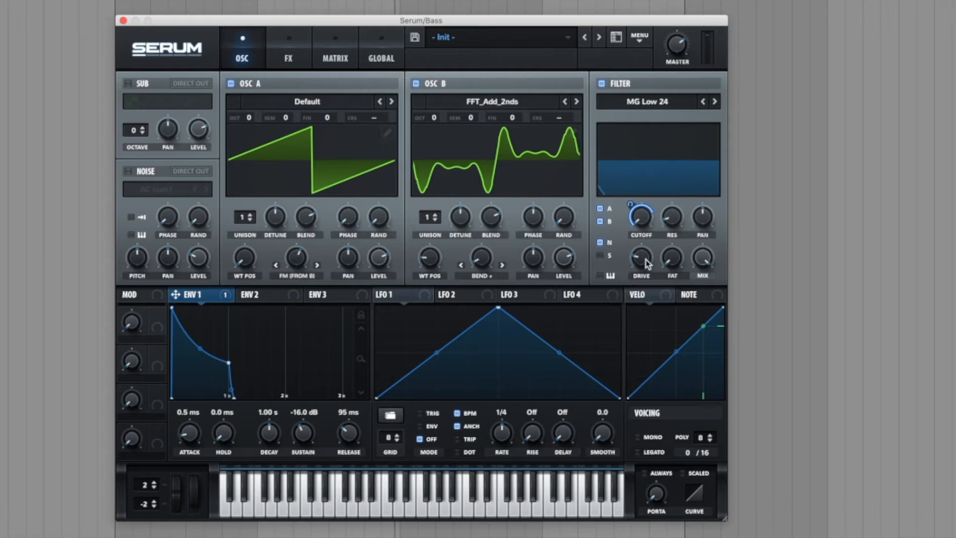
left_click_drag(647, 254, 645, 249)
Enable the noise oscillator with the GlassLid 4 sample from Attacks_Misc and set it to one-shot playback.
left_click(129, 171)
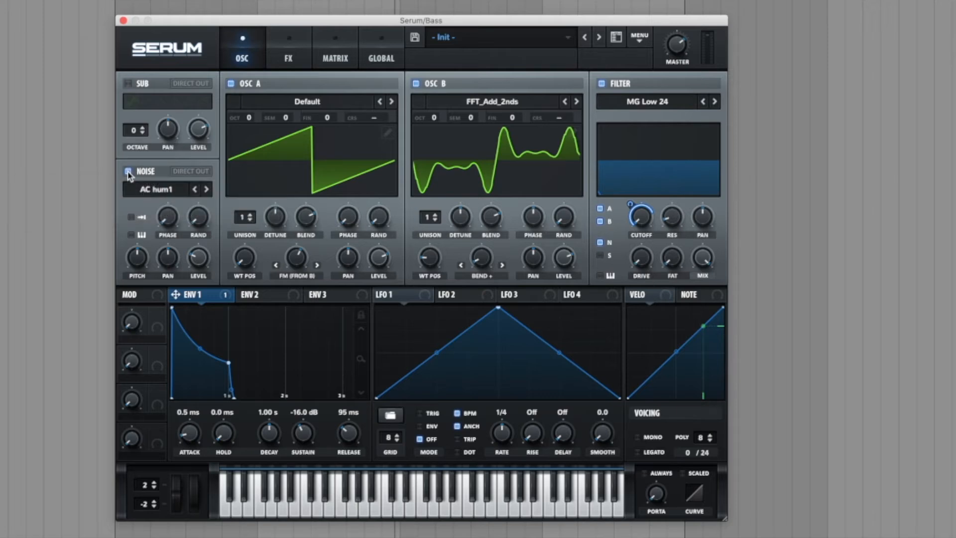
left_click(166, 191)
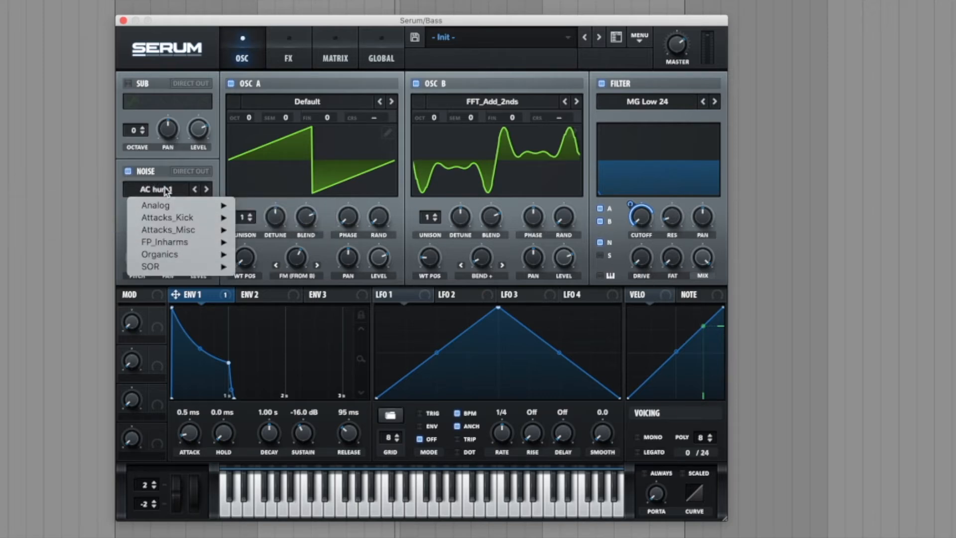
mouse_move(155, 235)
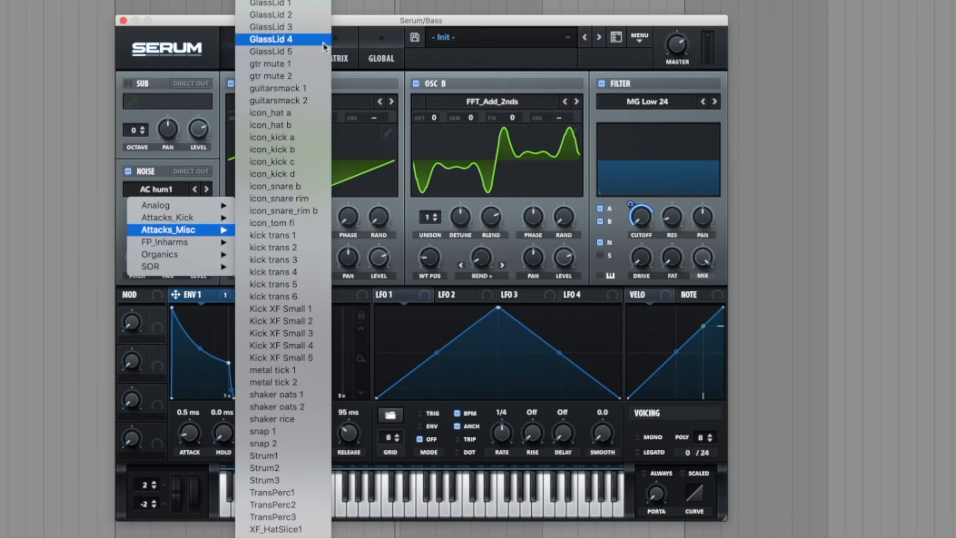
left_click(286, 39)
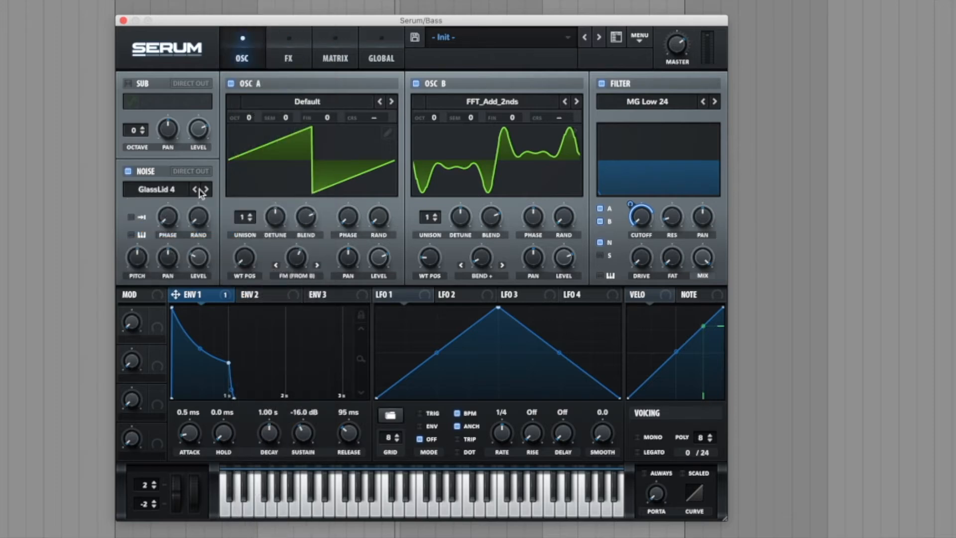
left_click(132, 218)
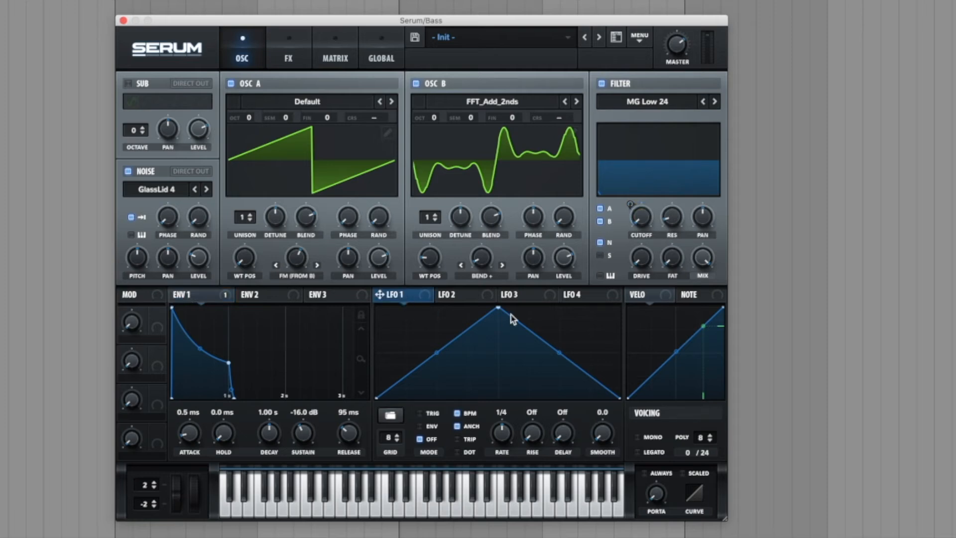
Shape LFO 1 as a very short, steep decay from full level and set it to ENV mode with BPM sync off.
left_click_drag(499, 310, 368, 302)
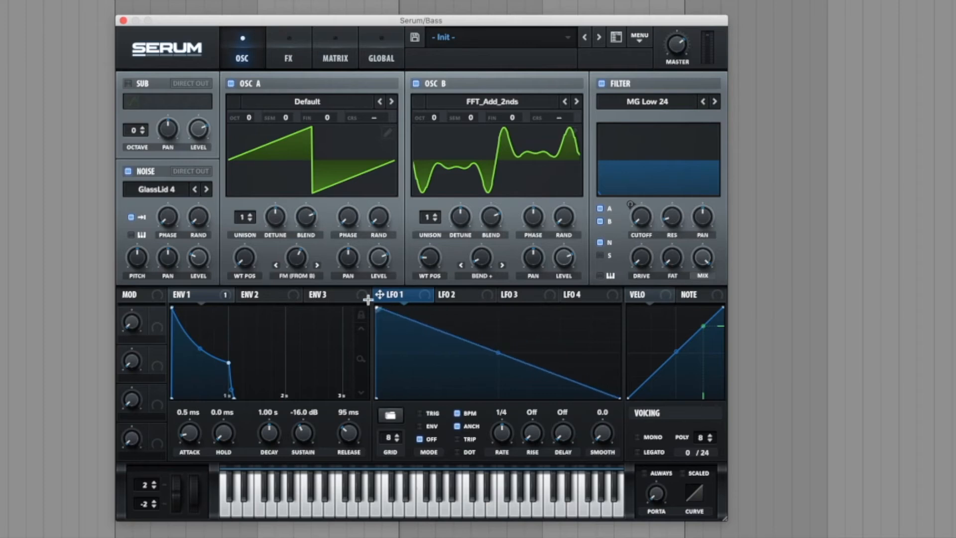
left_click_drag(437, 332, 389, 412)
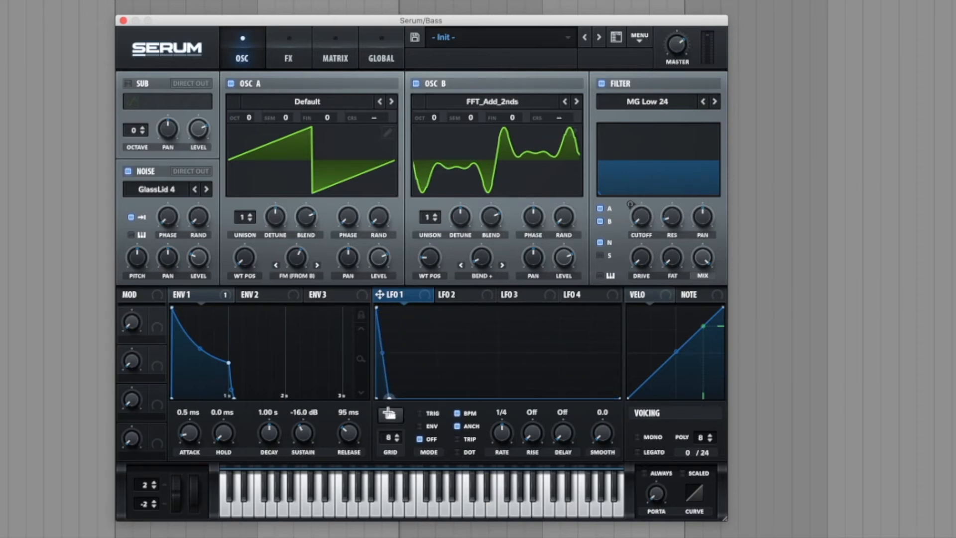
left_click(456, 413)
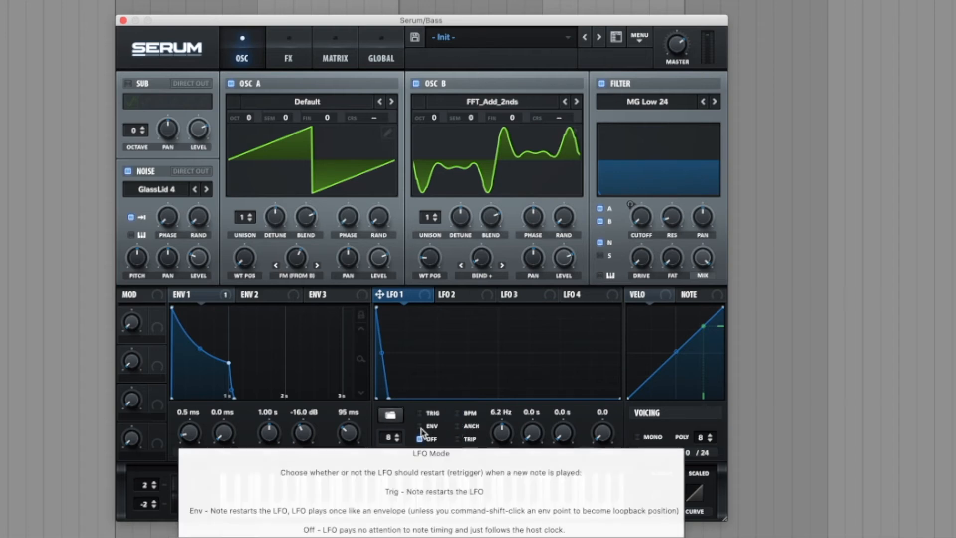
left_click(430, 427)
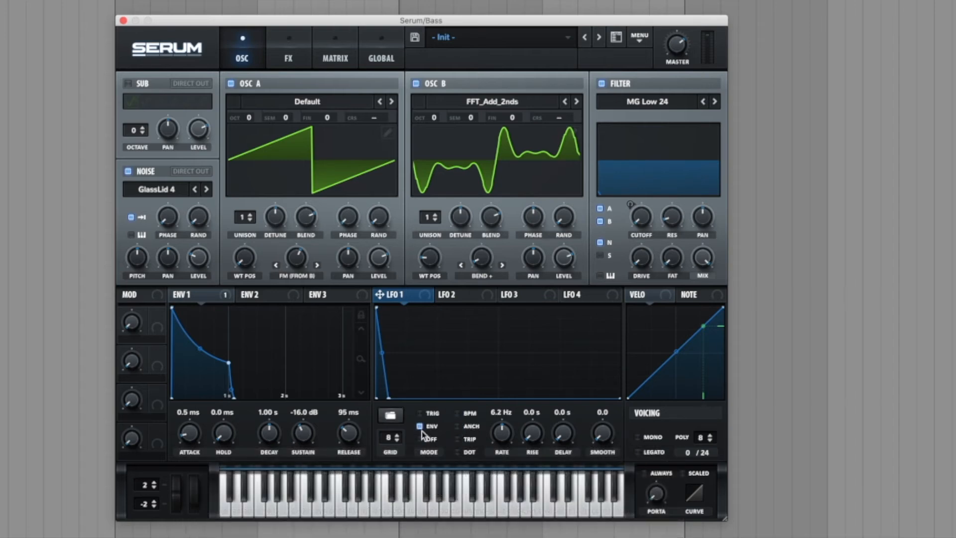
Add a modulation matrix route from LFO 1 to the global master tuning (Mast.Tun) at the full positive amount.
left_click(338, 61)
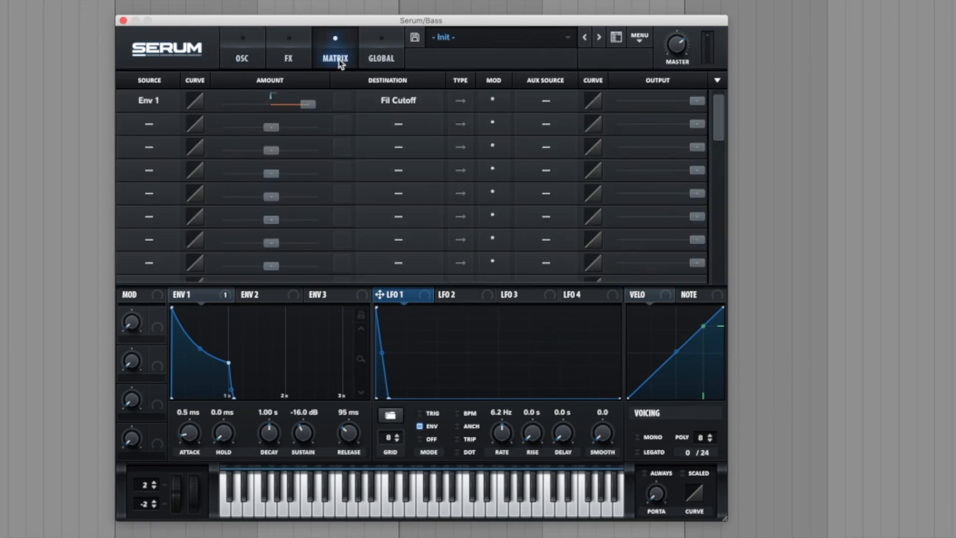
left_click(152, 126)
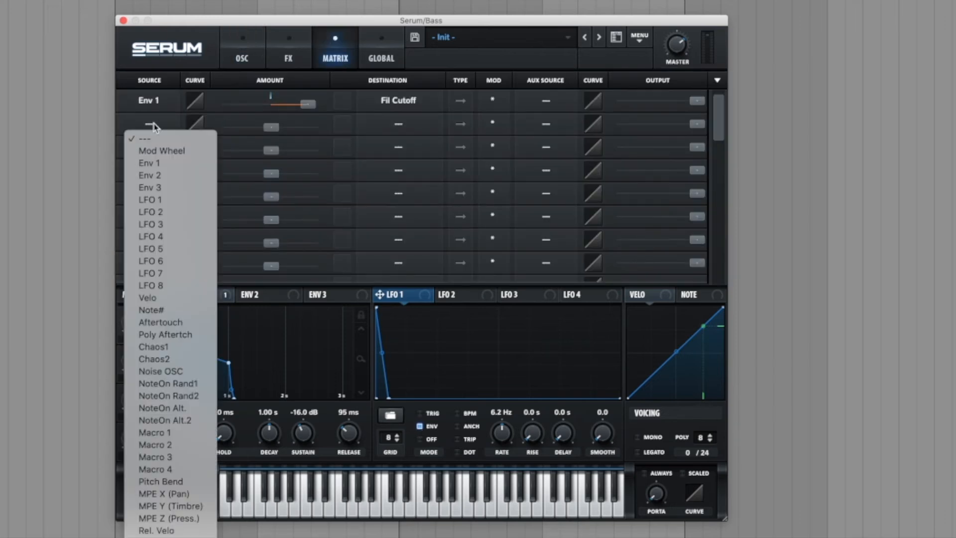
left_click(152, 201)
left_click(405, 124)
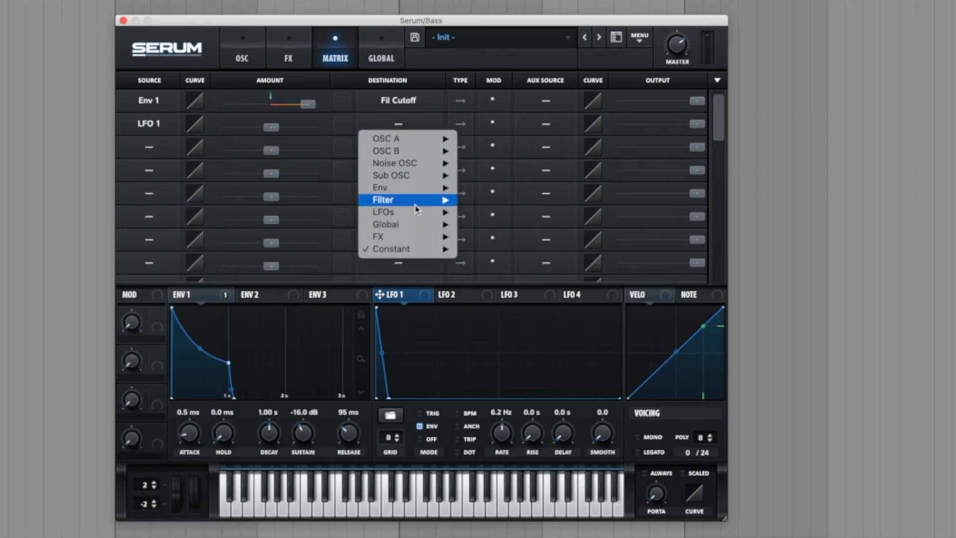
mouse_move(423, 224)
left_click(487, 225)
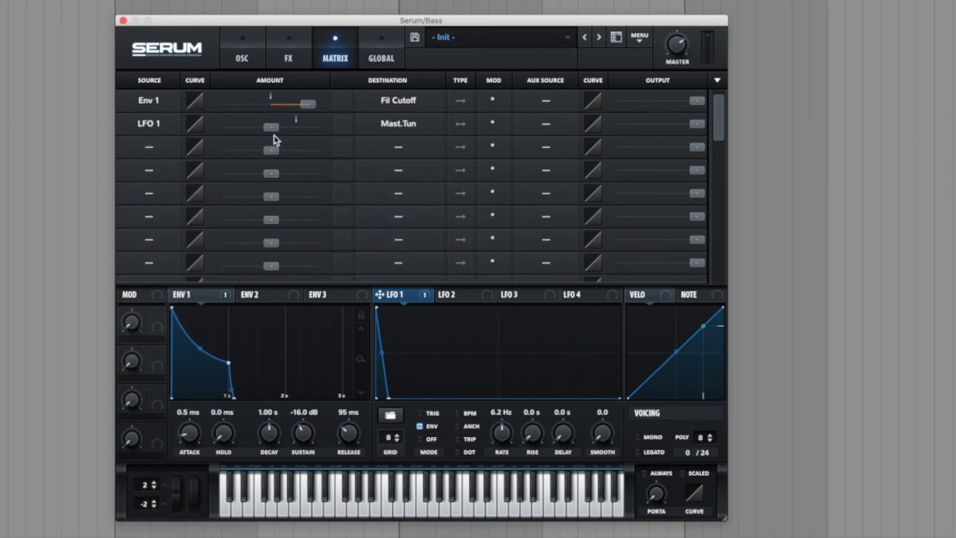
left_click_drag(273, 128, 368, 134)
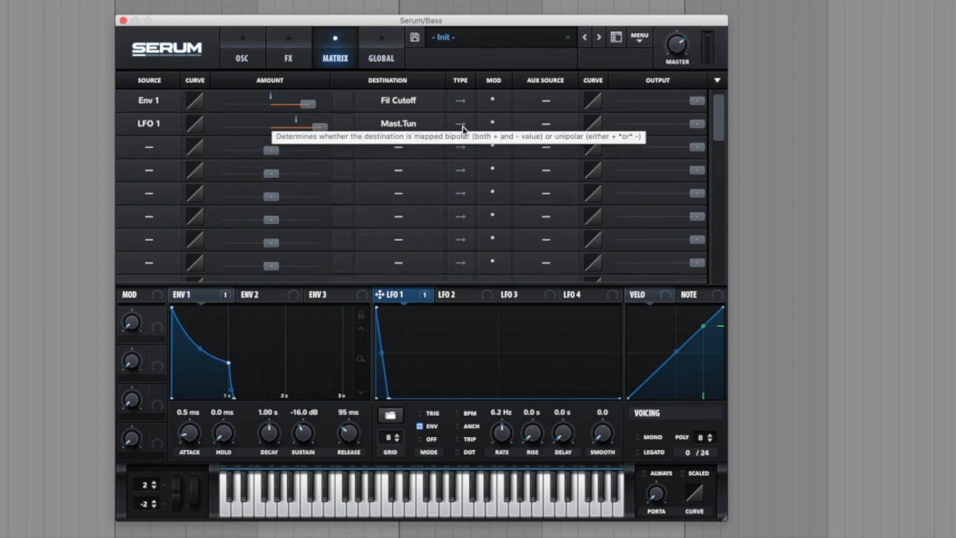
Enable the distortion effect in HardClip mode and modulate its drive with envelope 1.
left_click(250, 62)
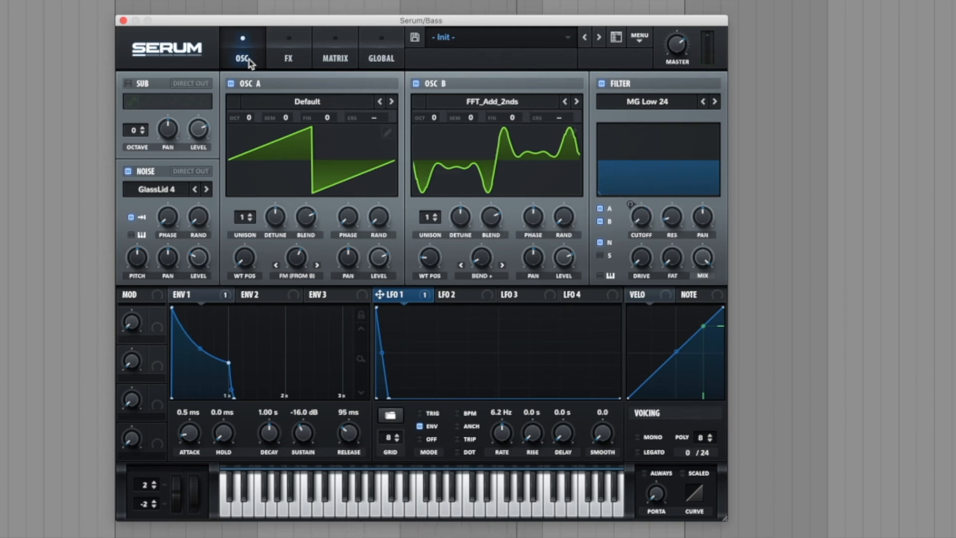
left_click(293, 60)
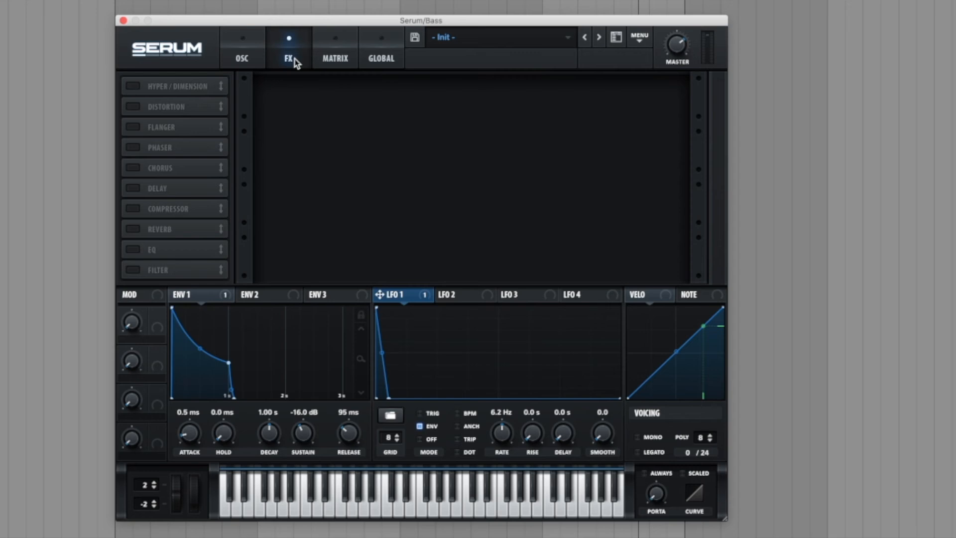
left_click(135, 107)
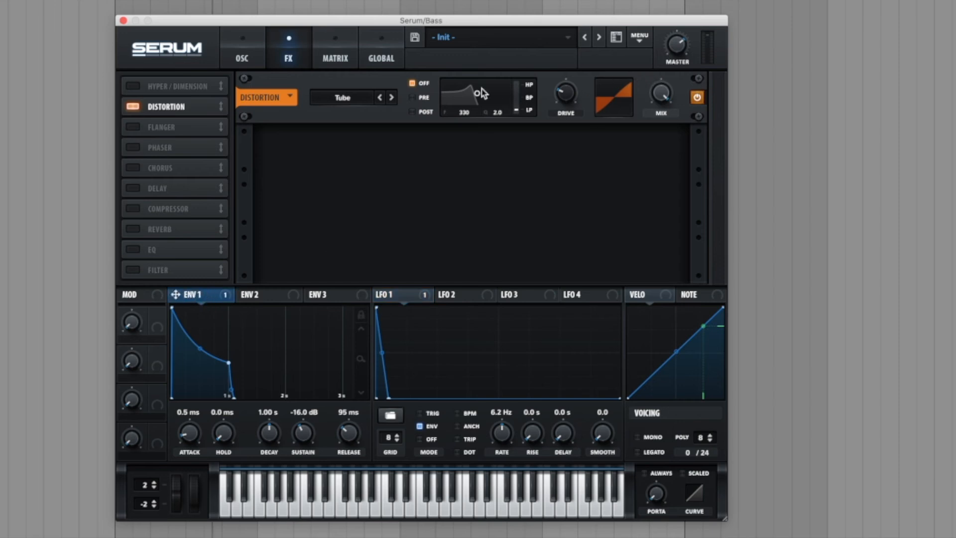
left_click(346, 98)
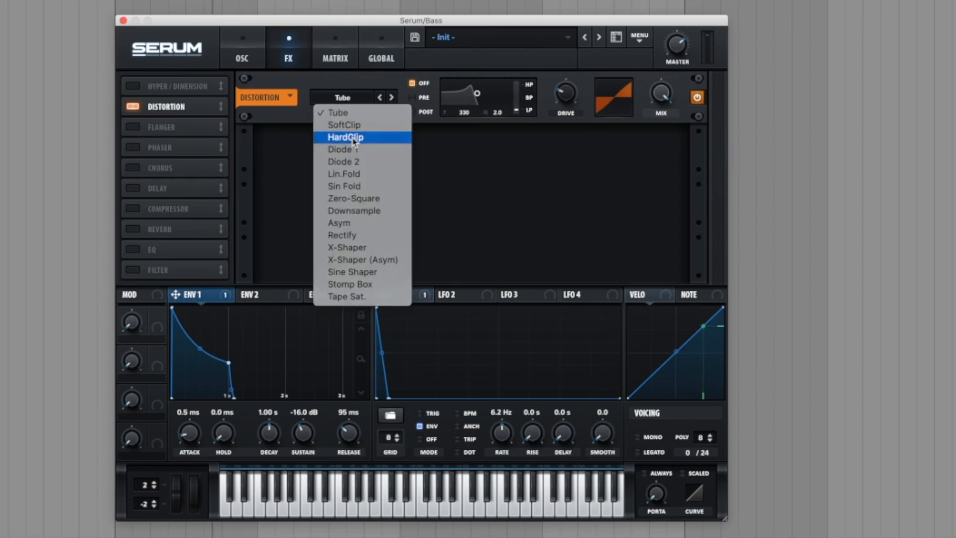
left_click(354, 141)
left_click_drag(175, 294, 552, 73)
key("space")
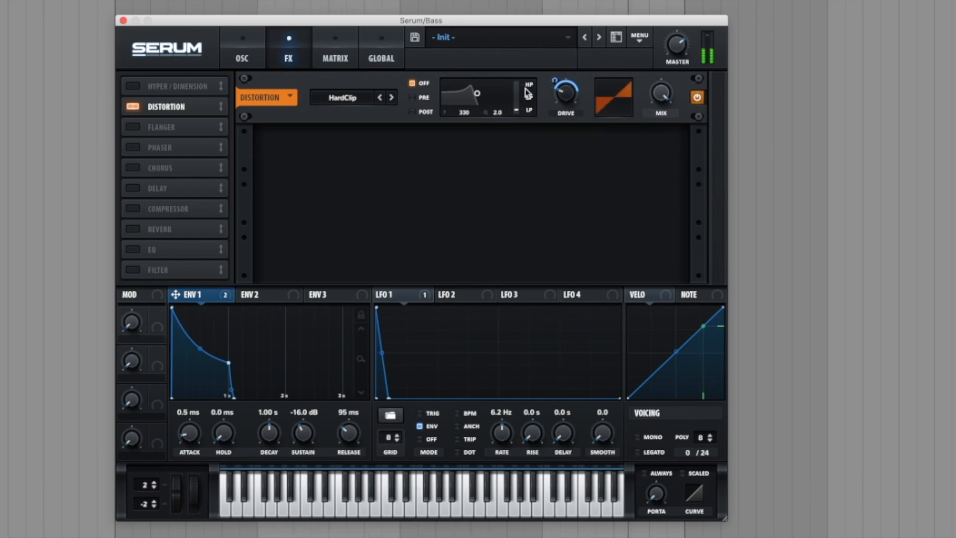
Enable the compressor, place it directly after the distortion in the effects order, and turn on its multiband mode.
left_click(135, 209)
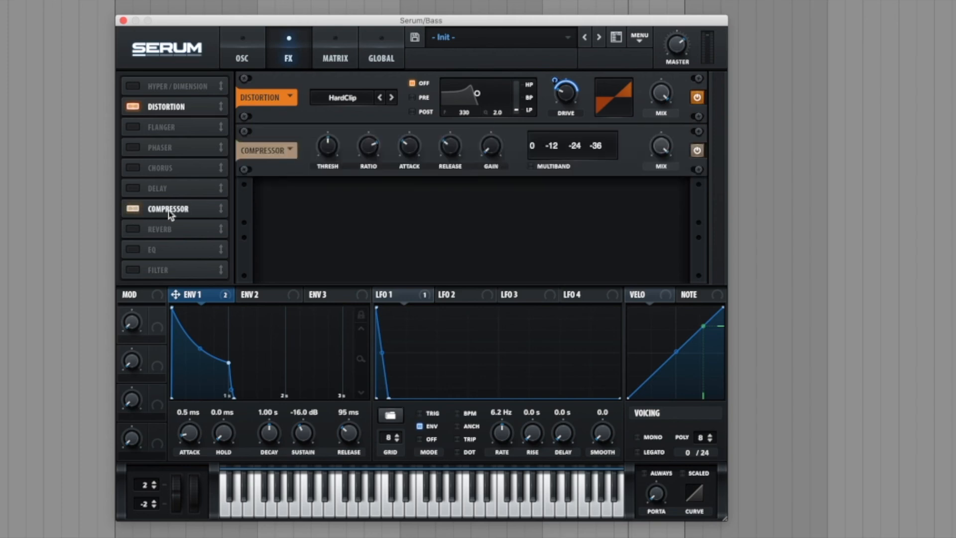
left_click_drag(170, 214, 171, 128)
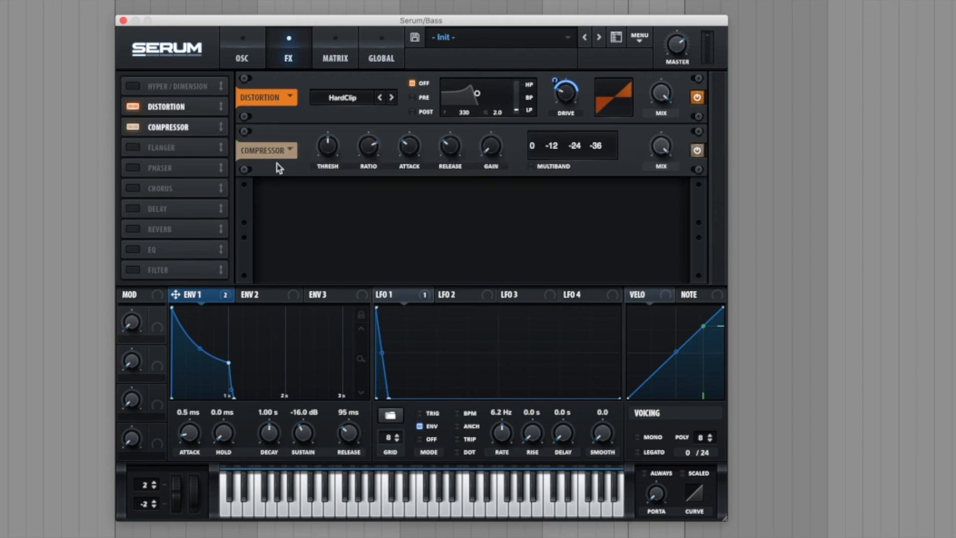
left_click(530, 167)
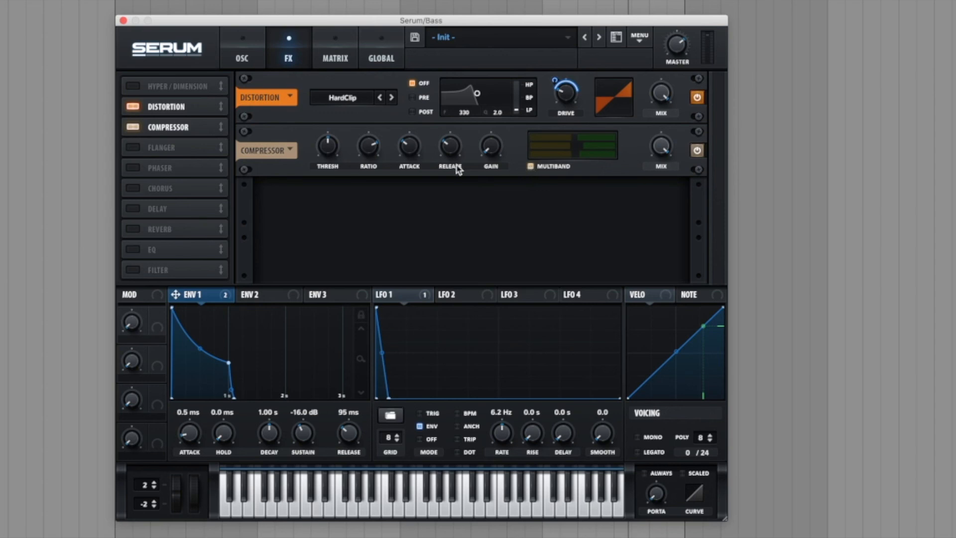
Set the compressor's threshold to -14, raise its gain slightly and lower the top band in the multiband display.
double_click(330, 144)
type("-14")
key("Return")
mouse_move(490, 149)
key("Return")
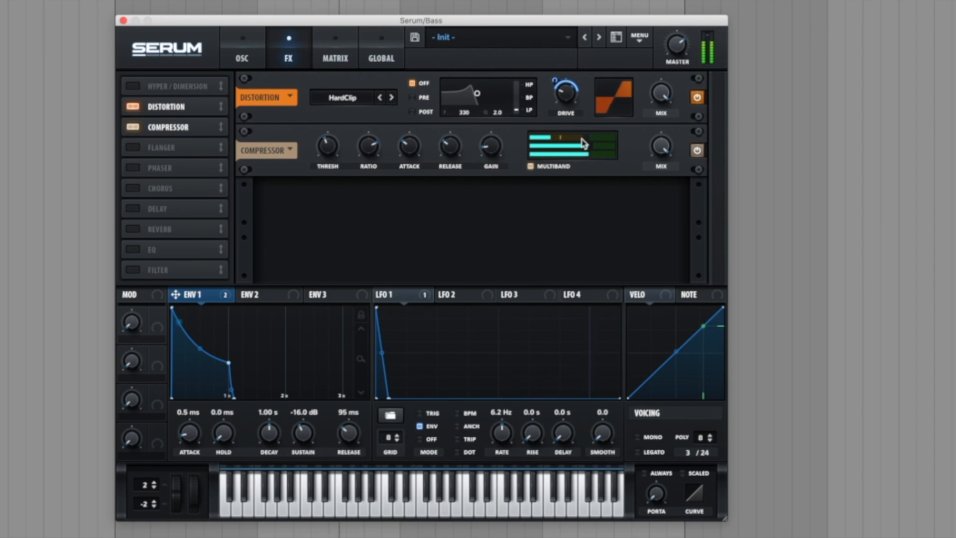
mouse_move(584, 143)
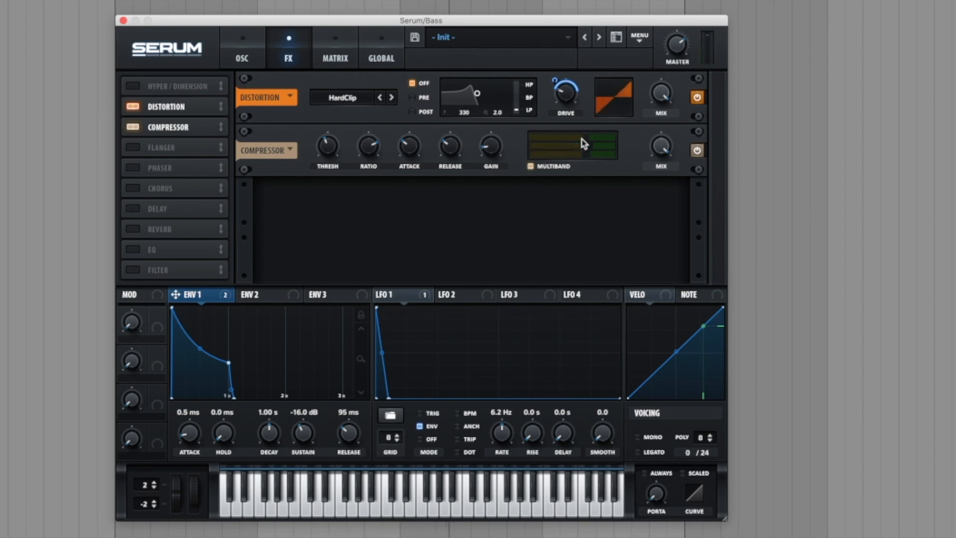
left_click_drag(581, 138, 562, 138)
left_click(249, 61)
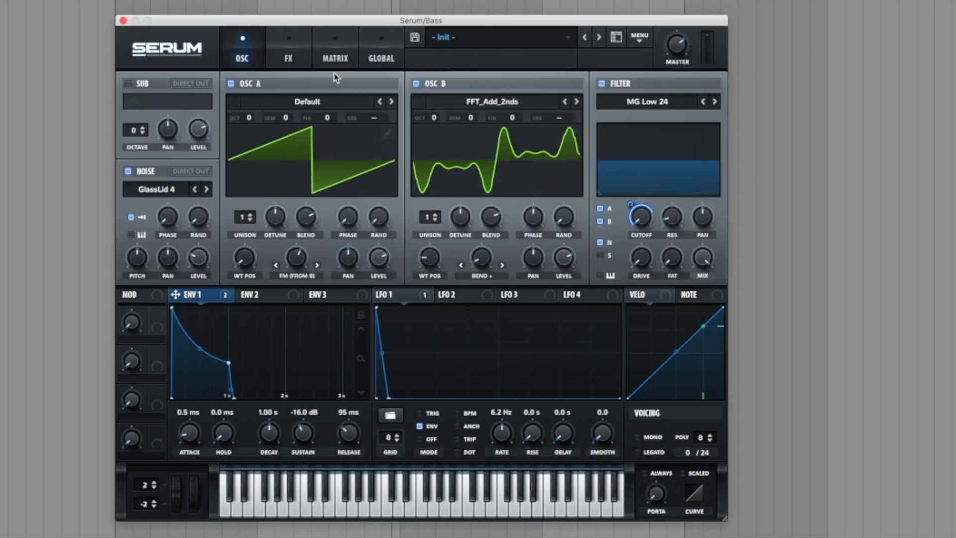